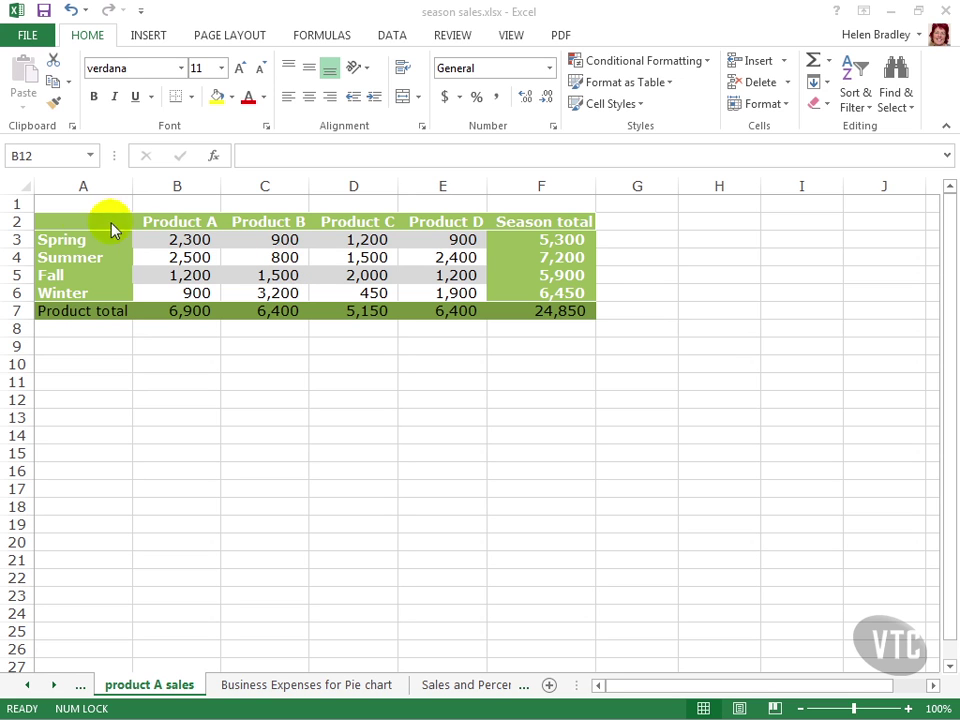
pyautogui.click(62, 218)
pyautogui.moveTo(62, 218); pyautogui.dragTo(431, 237)
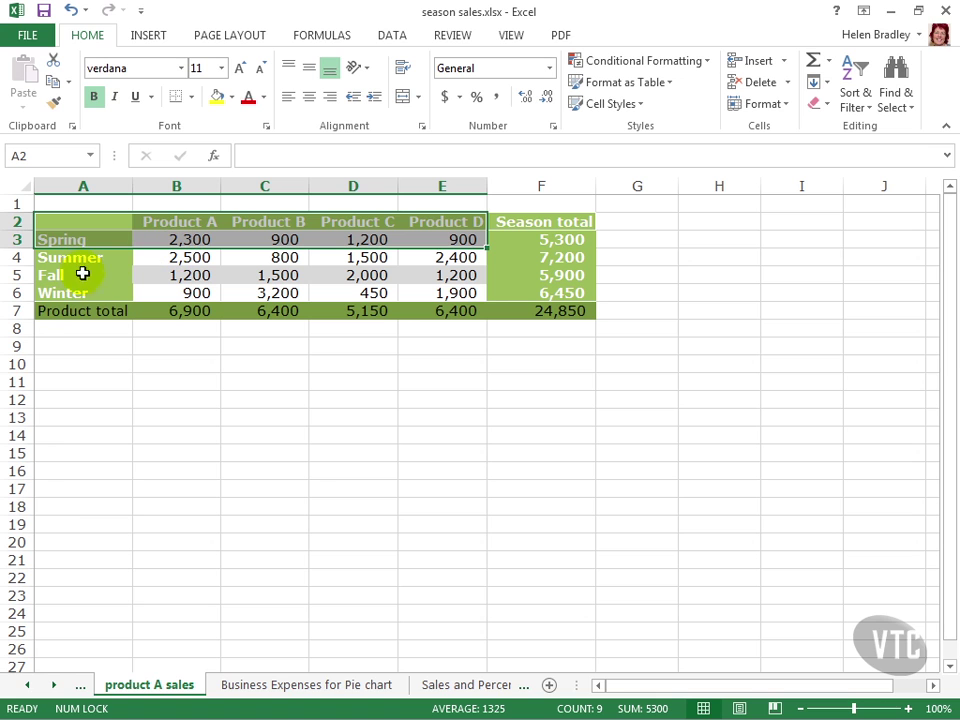
pyautogui.click(61, 342)
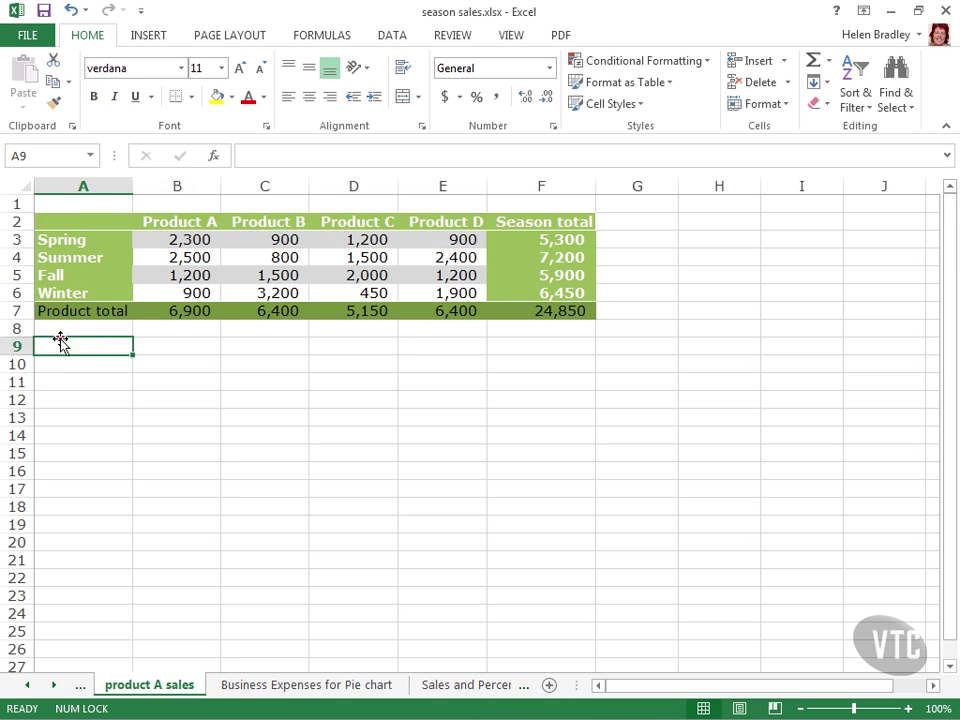
# Insert a 2-D pie chart from the product headings A2:E2 and the Fall row A5:E5, and place it below the table.
pyautogui.moveTo(73, 221); pyautogui.dragTo(435, 220)
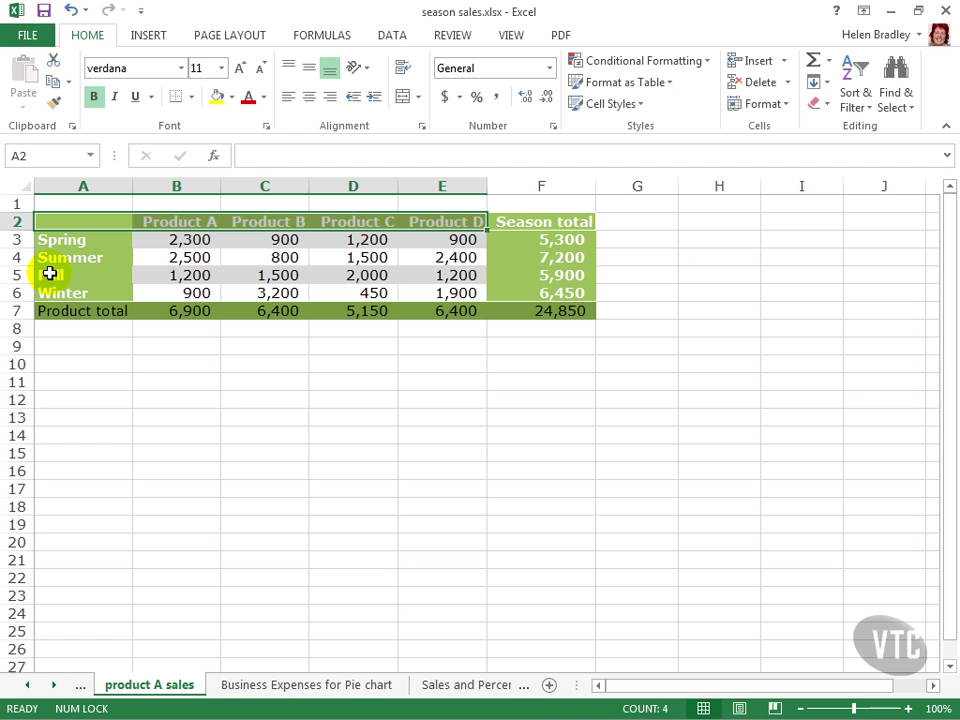
pyautogui.moveTo(48, 273); pyautogui.dragTo(427, 277)
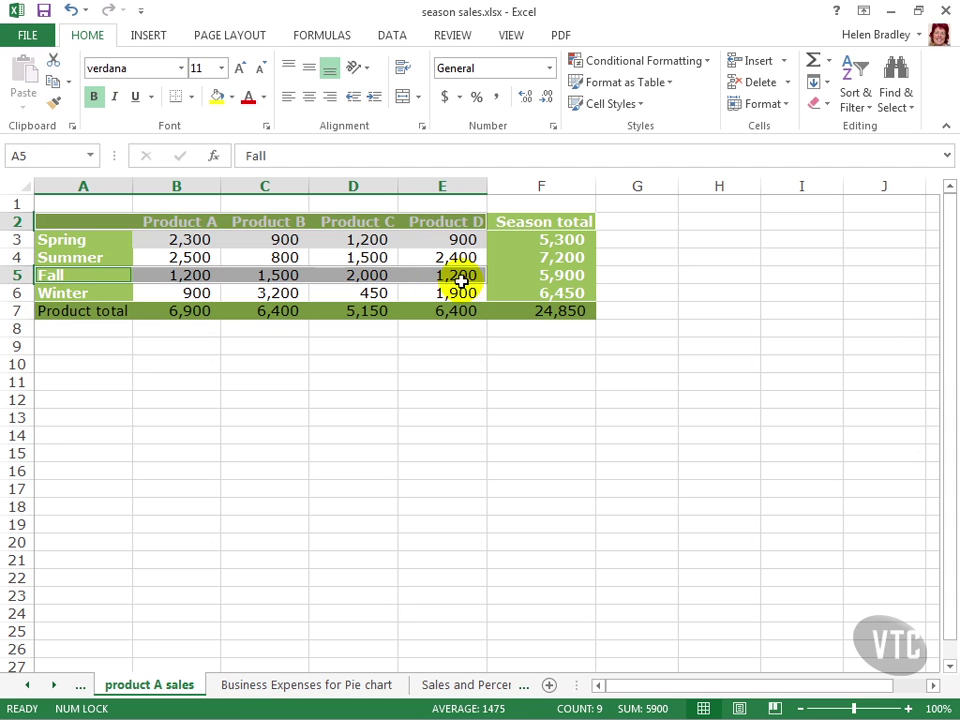
pyautogui.click(148, 37)
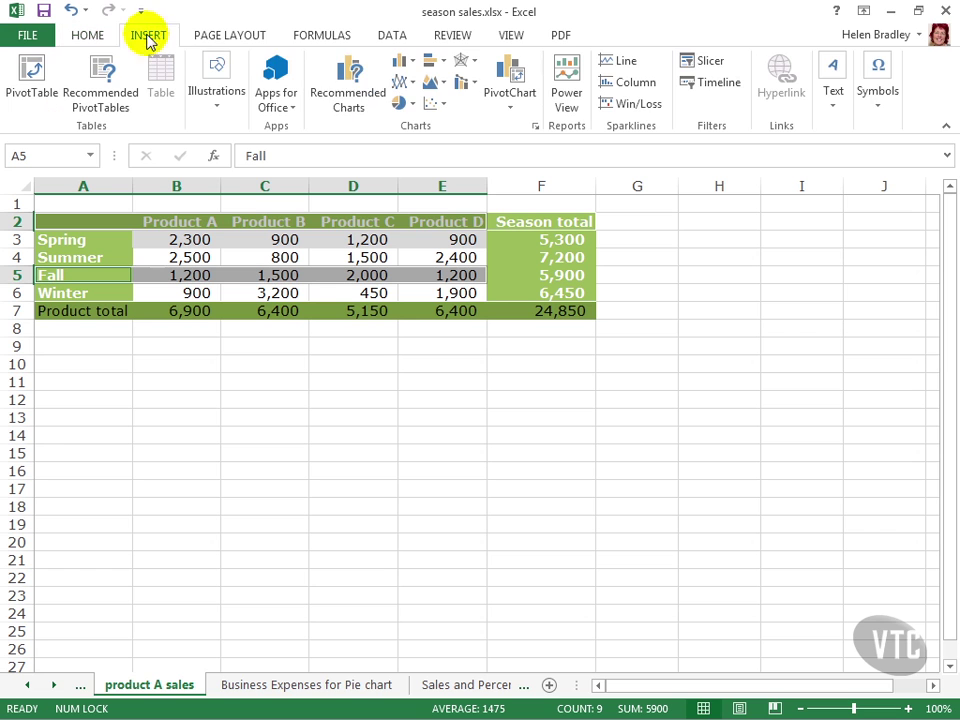
pyautogui.click(398, 104)
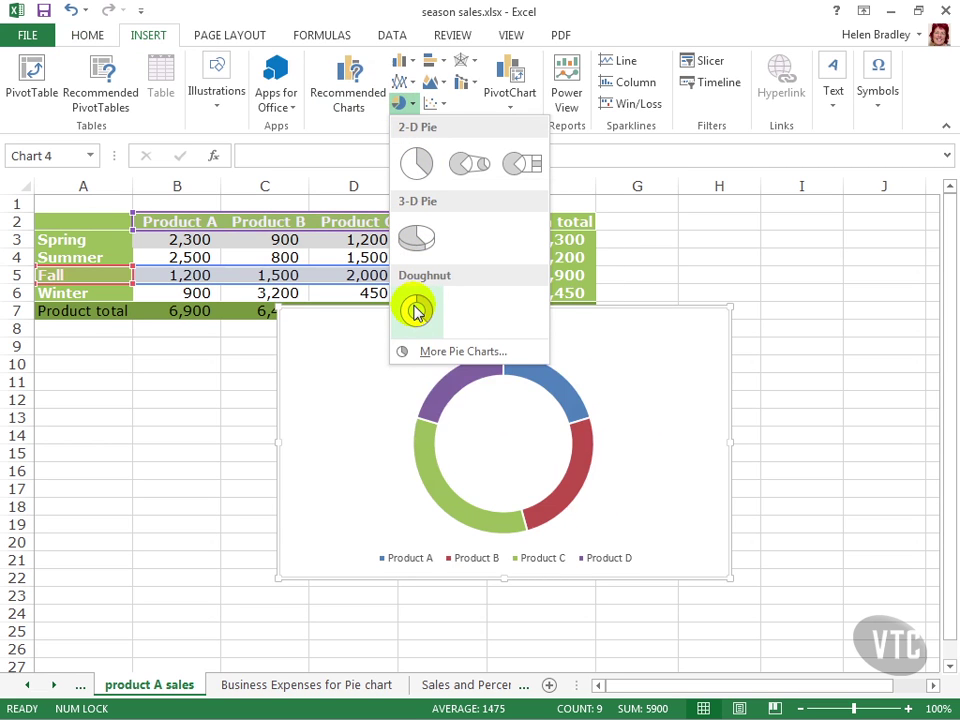
pyautogui.click(418, 170)
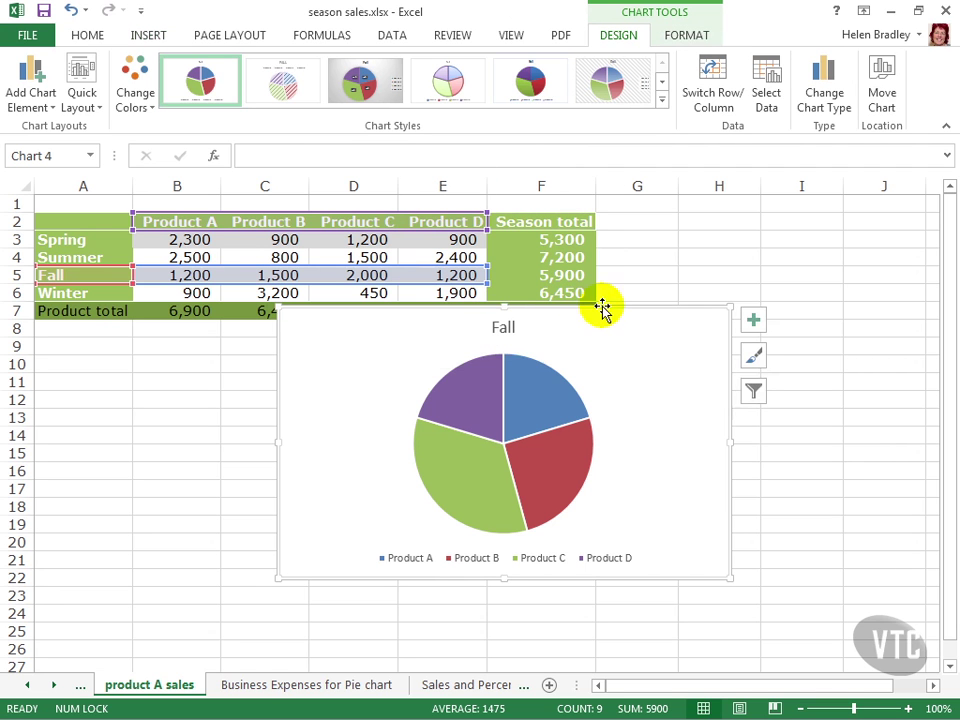
pyautogui.moveTo(604, 306); pyautogui.dragTo(361, 340)
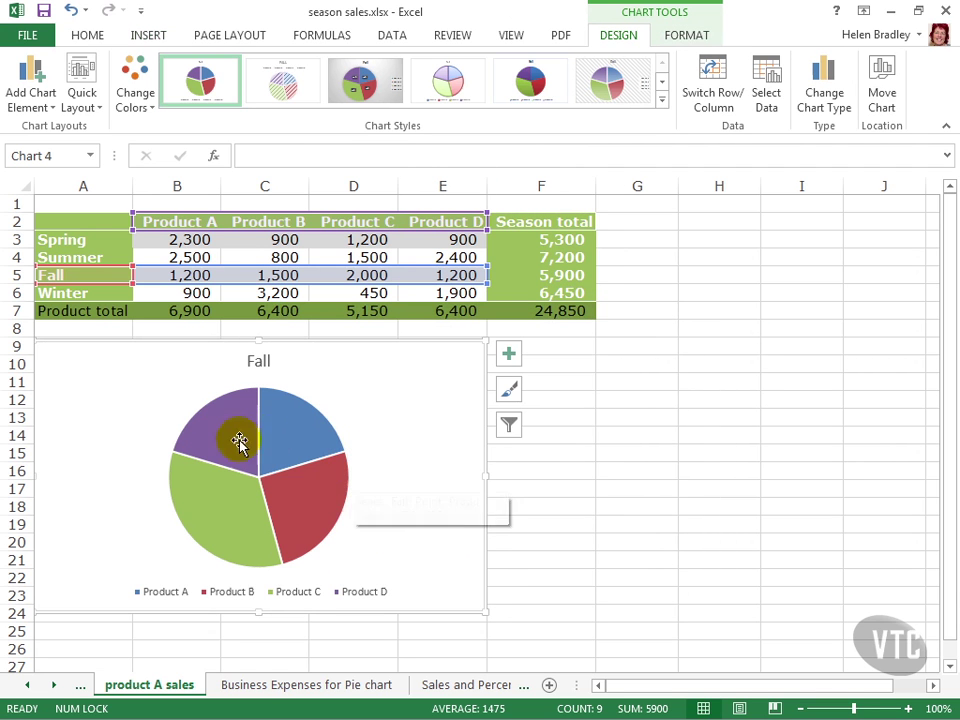
# Add data labels to the Fall pie chart in the Data Callout style.
pyautogui.moveTo(274, 547)
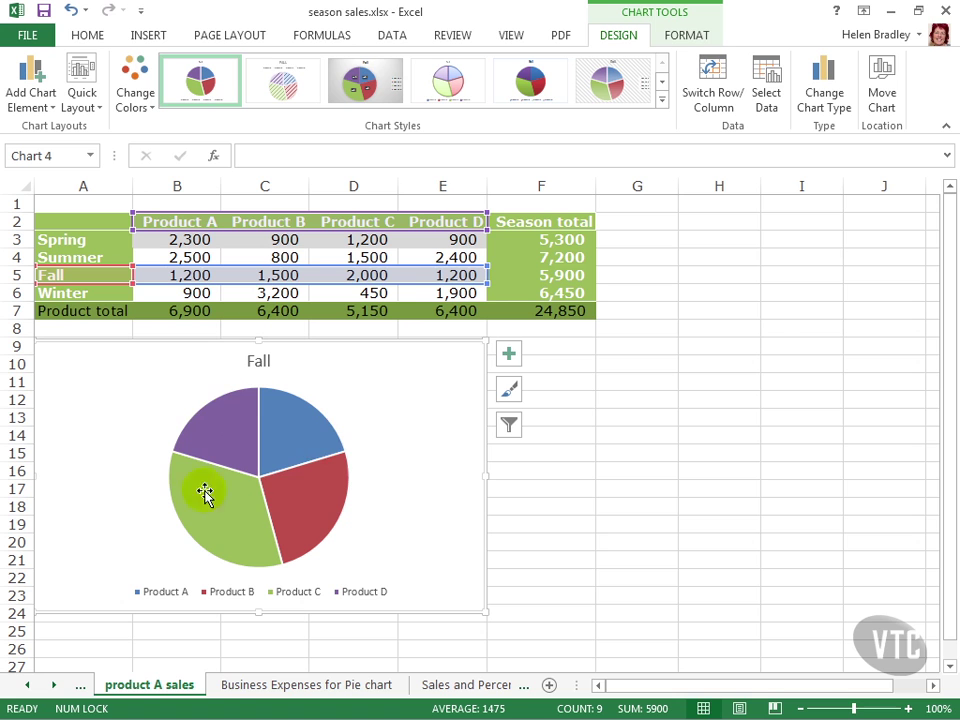
pyautogui.moveTo(233, 445)
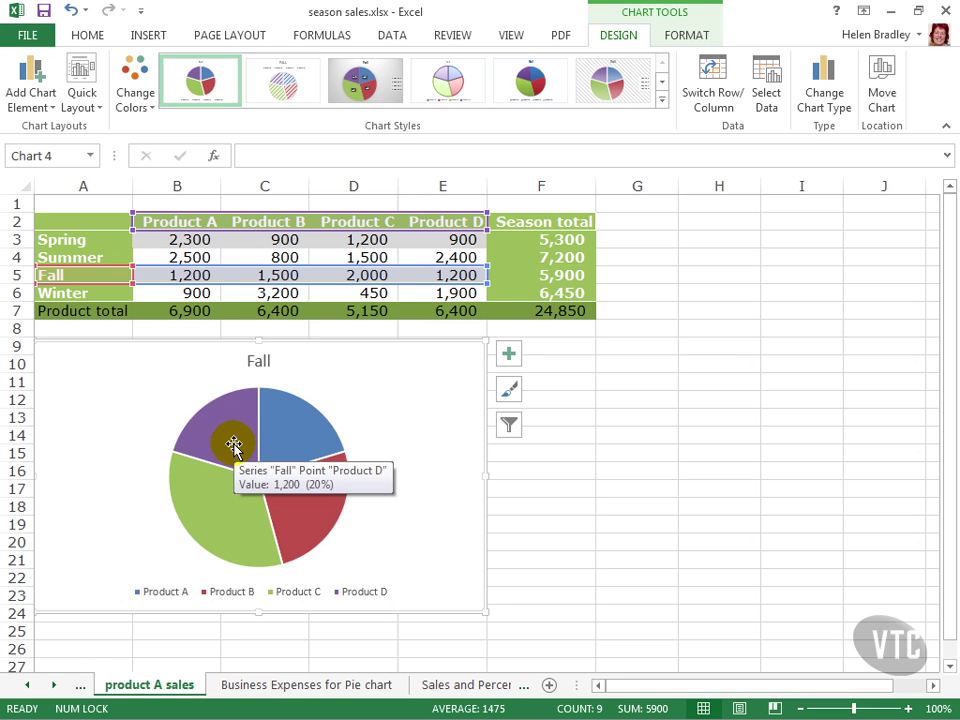
pyautogui.click(509, 355)
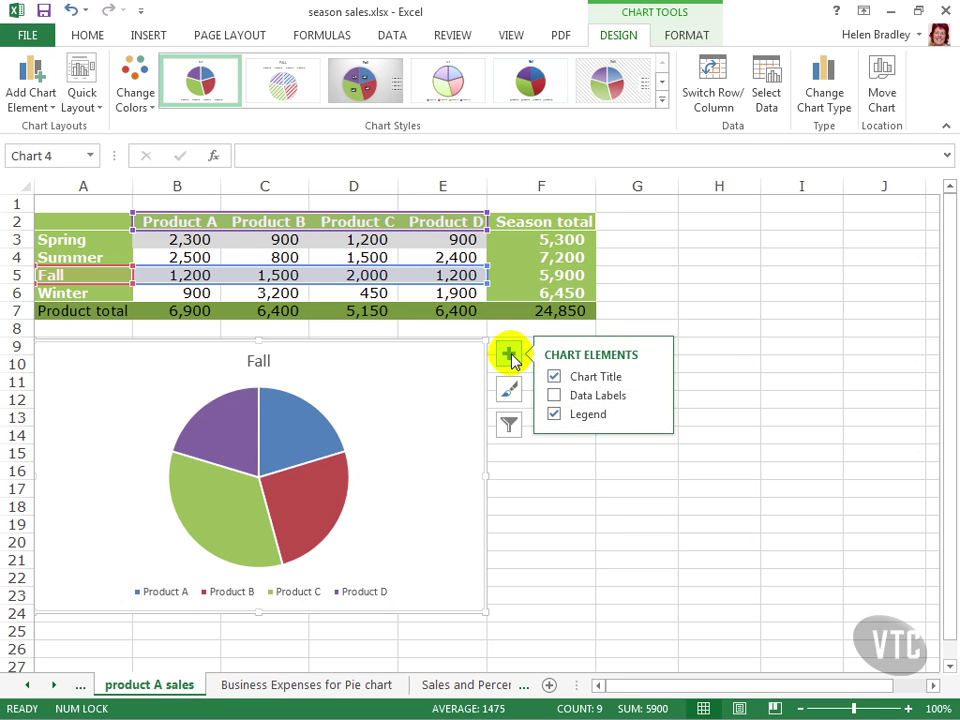
pyautogui.click(557, 397)
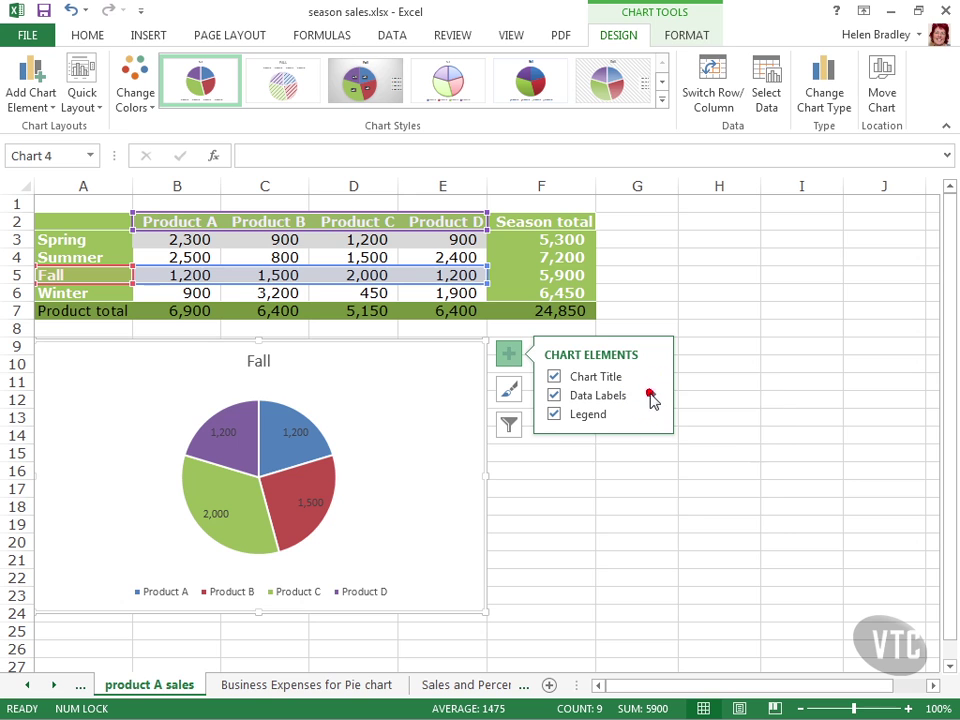
pyautogui.click(652, 396)
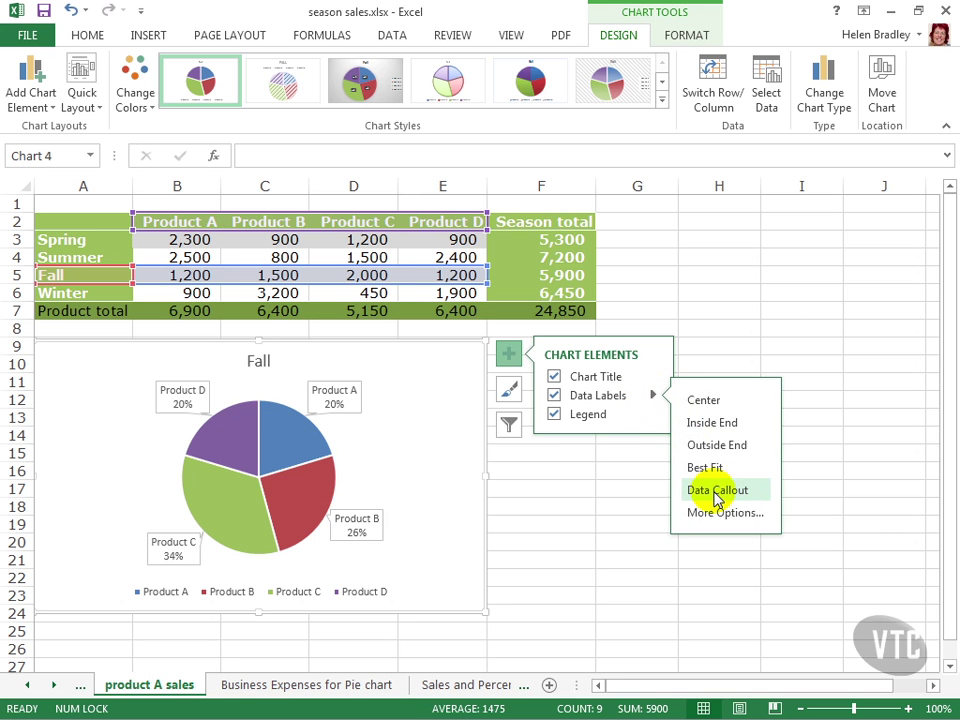
pyautogui.click(716, 491)
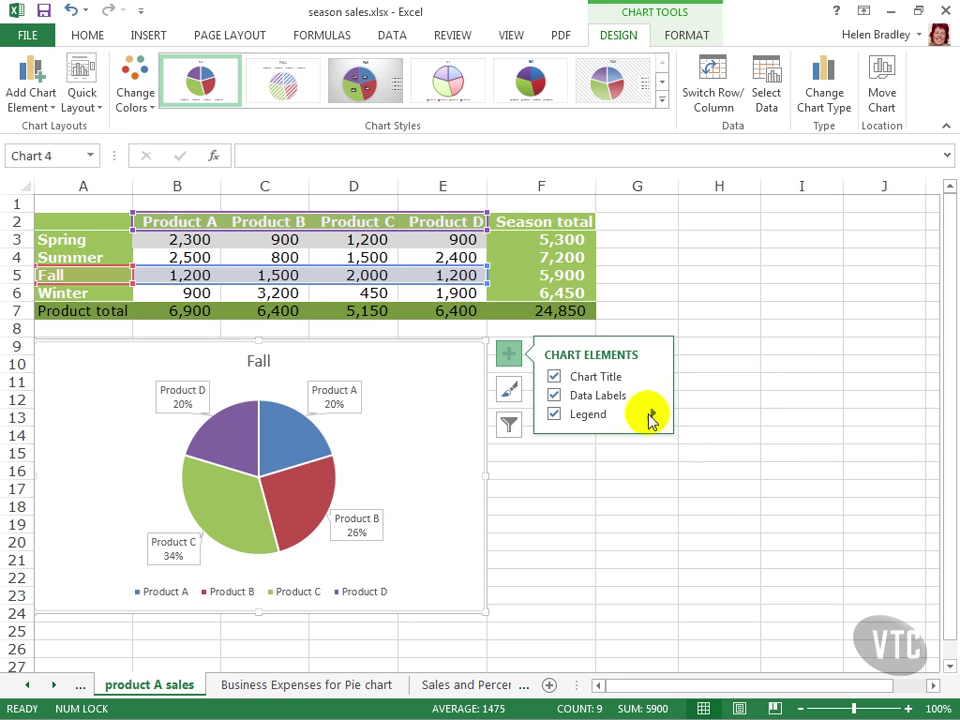
# Bring up the detailed data label options for the Fall pie chart and remove its legend.
pyautogui.click(653, 395)
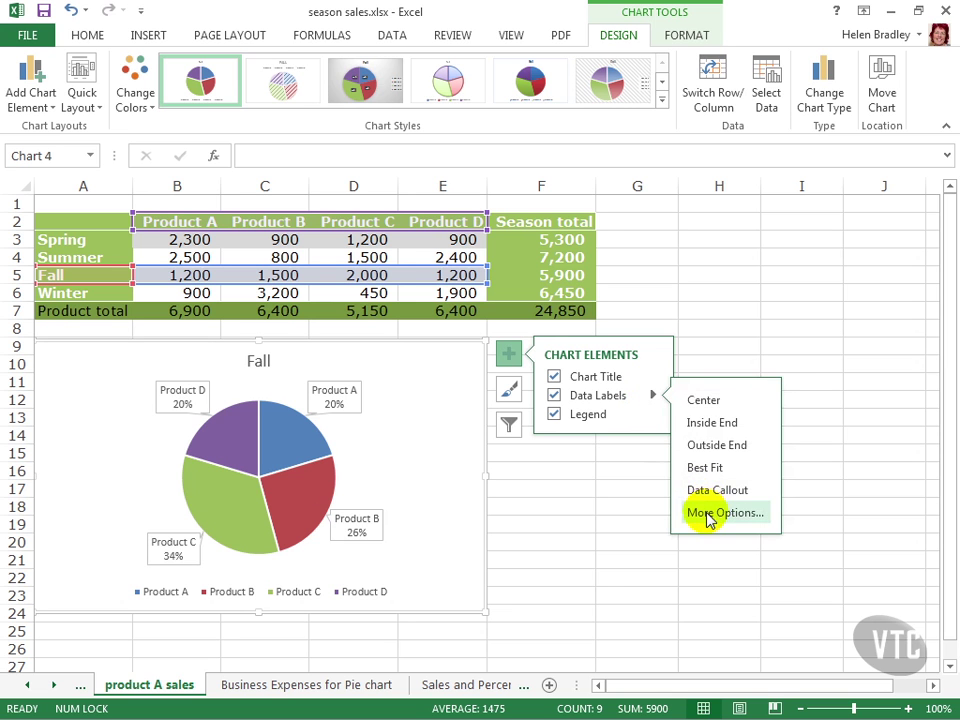
pyautogui.click(707, 514)
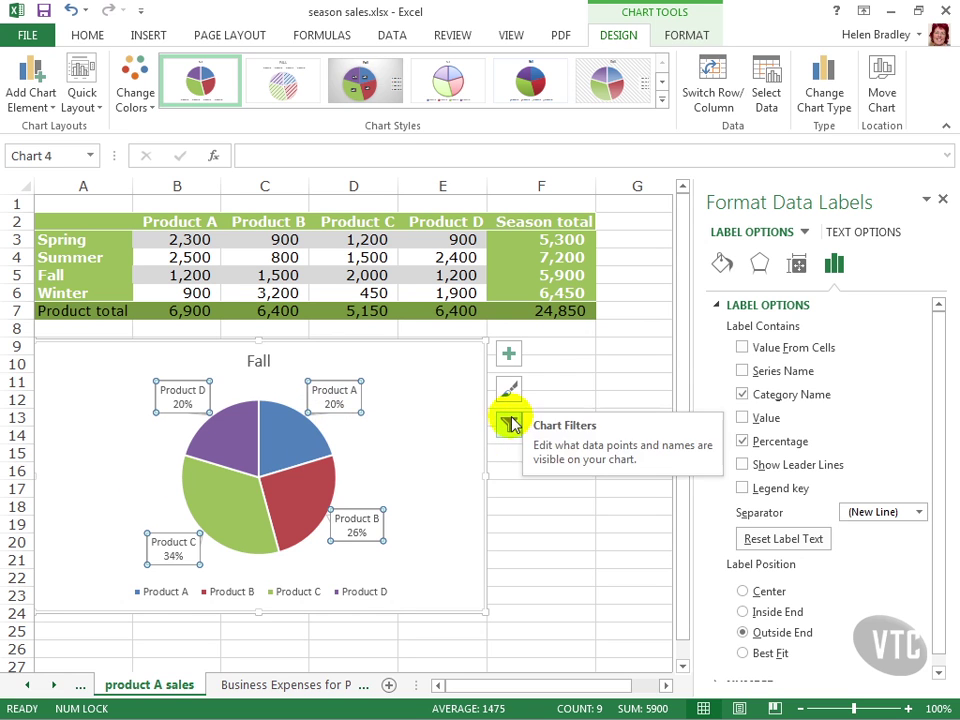
pyautogui.click(508, 353)
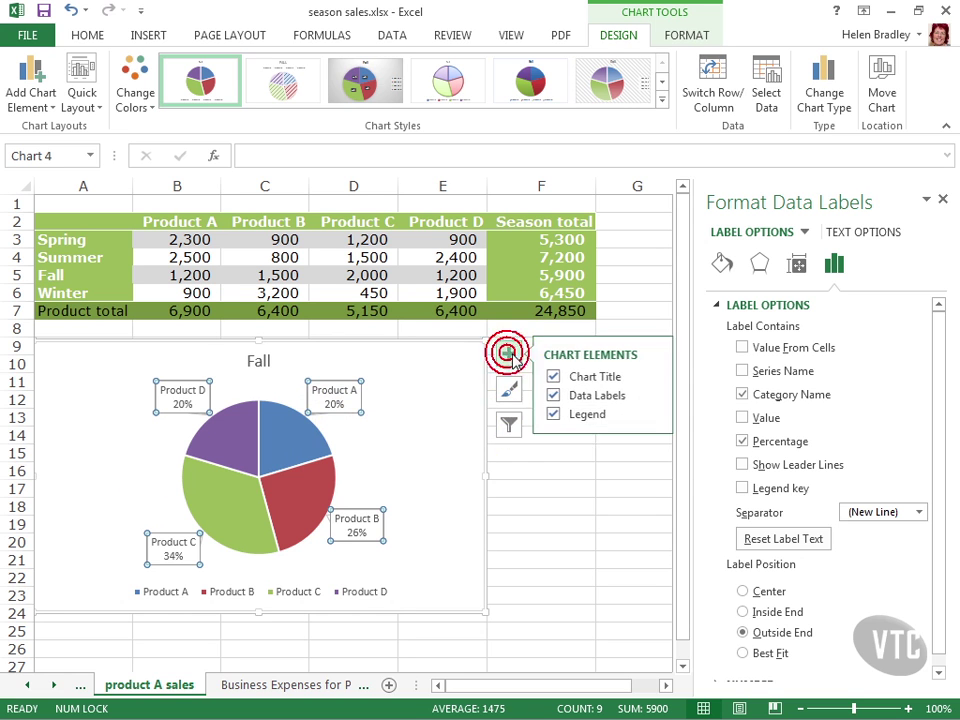
pyautogui.click(554, 414)
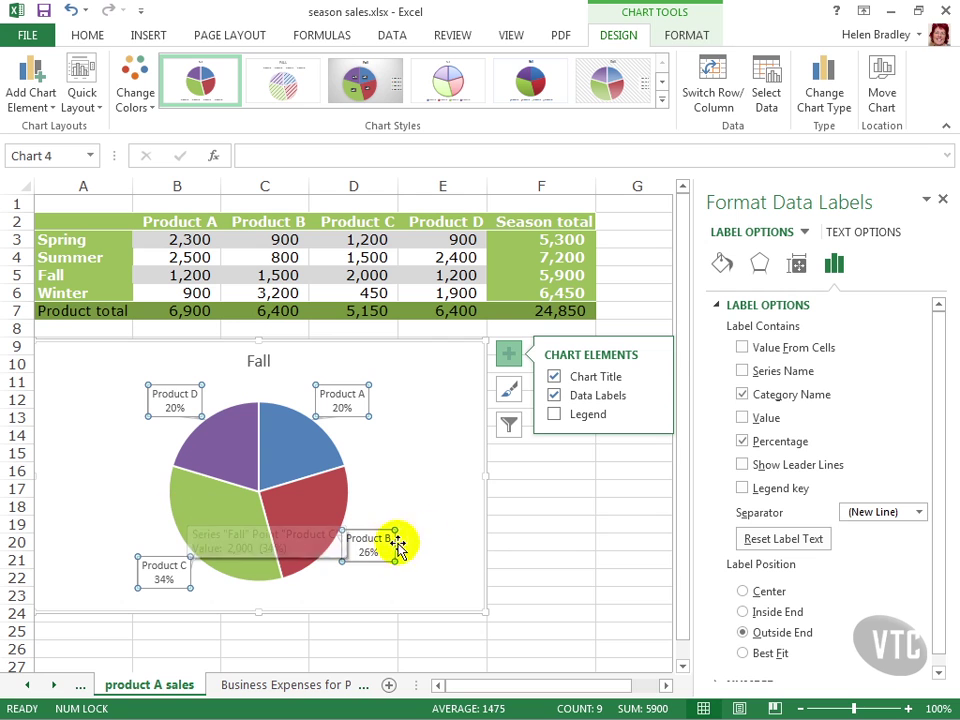
# Make the Fall chart's data labels show the value instead of the percentage, then deselect the chart.
pyautogui.click(741, 419)
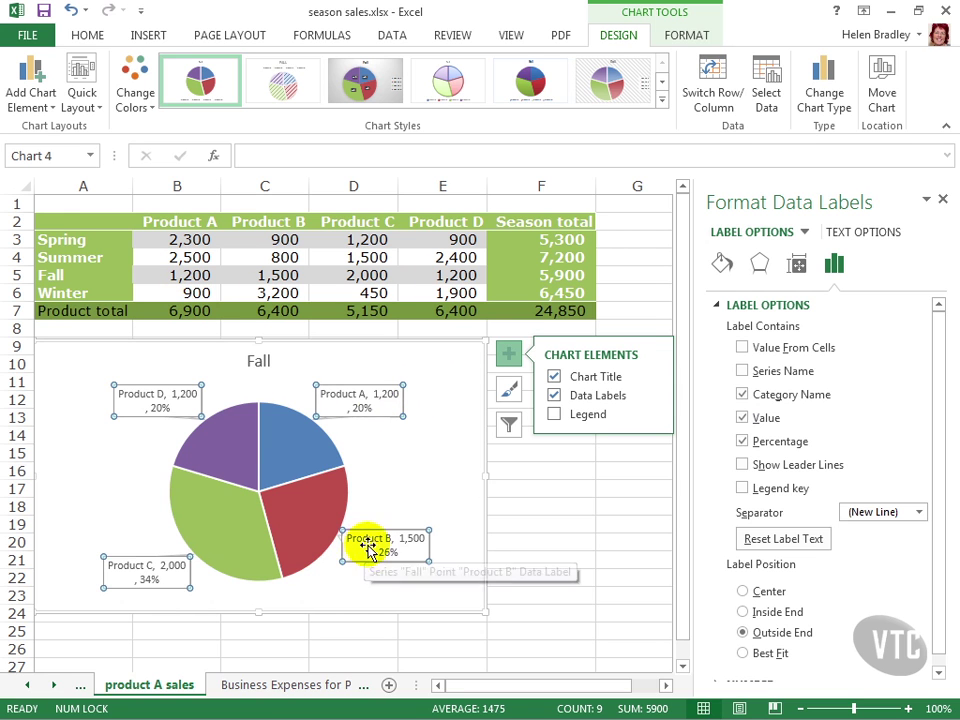
pyautogui.click(742, 441)
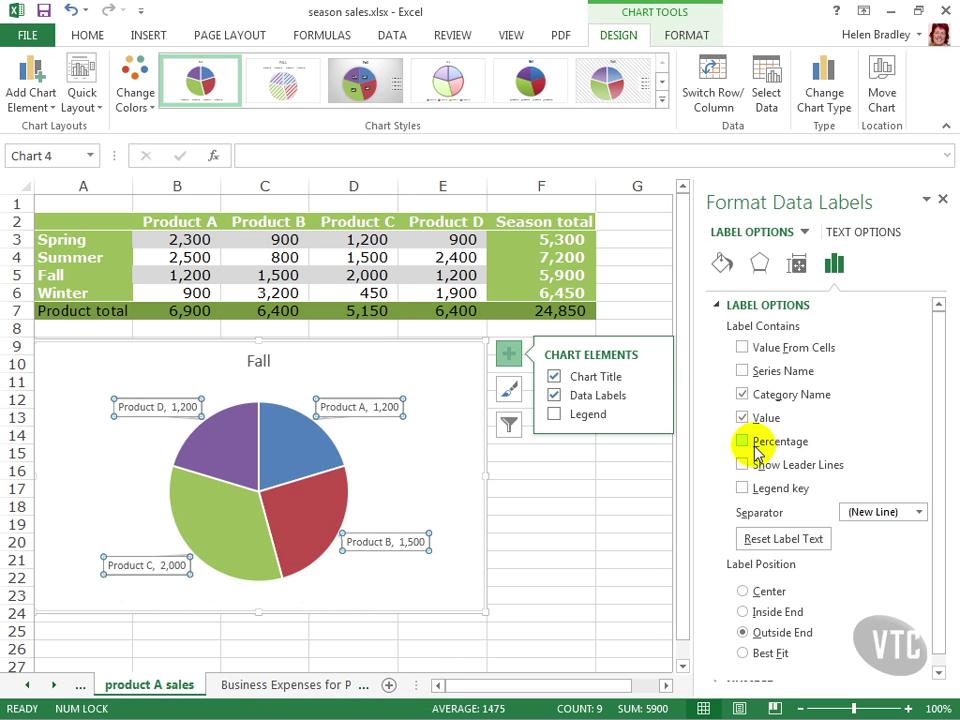
pyautogui.click(580, 557)
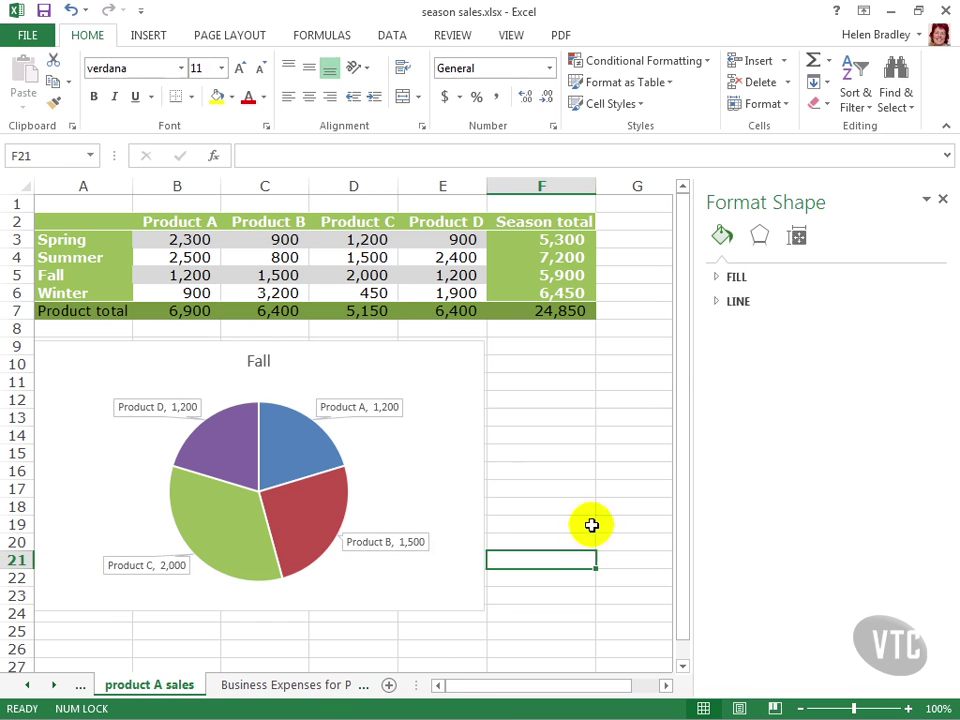
# On the Business Expenses for Pie chart sheet, insert a Bar of Pie chart from the categories and amounts in A3:B13.
pyautogui.click(285, 686)
pyautogui.click(372, 520)
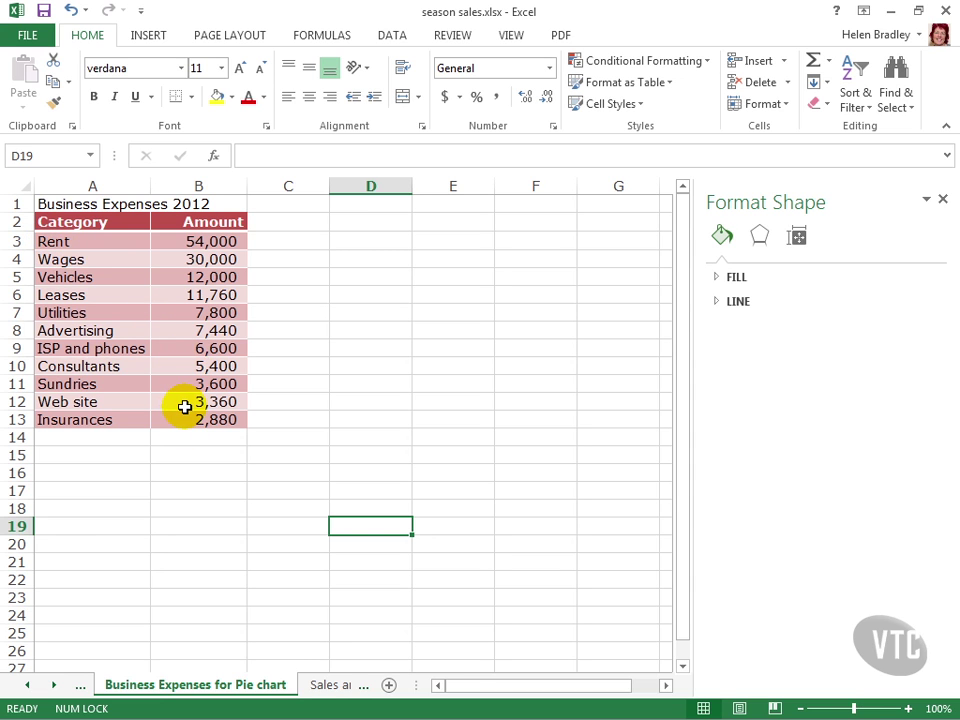
pyautogui.moveTo(54, 241); pyautogui.dragTo(202, 419)
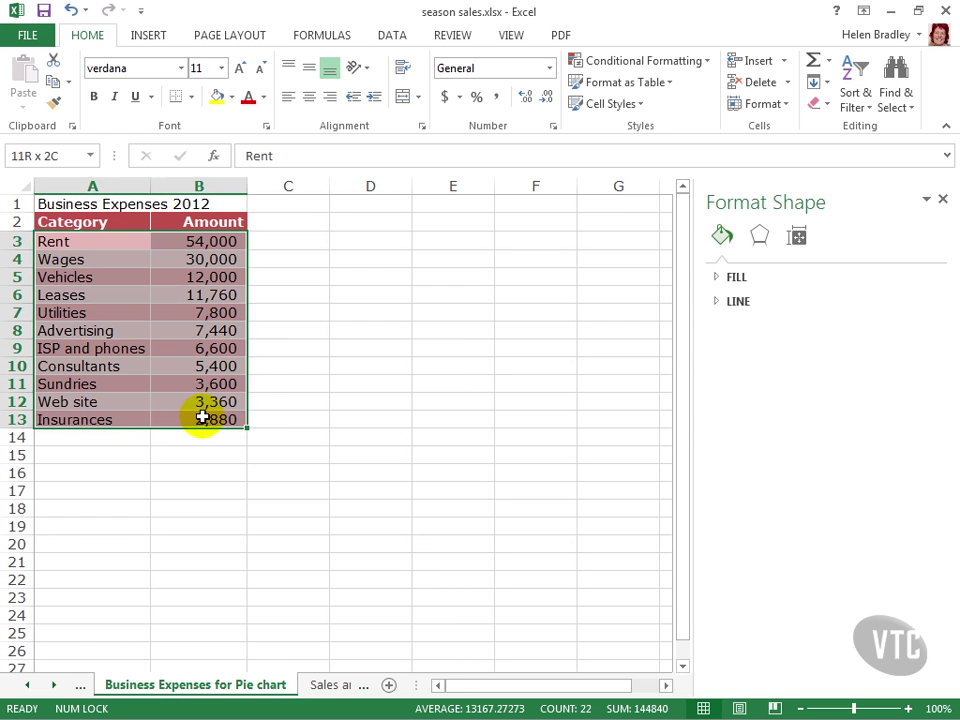
pyautogui.click(148, 36)
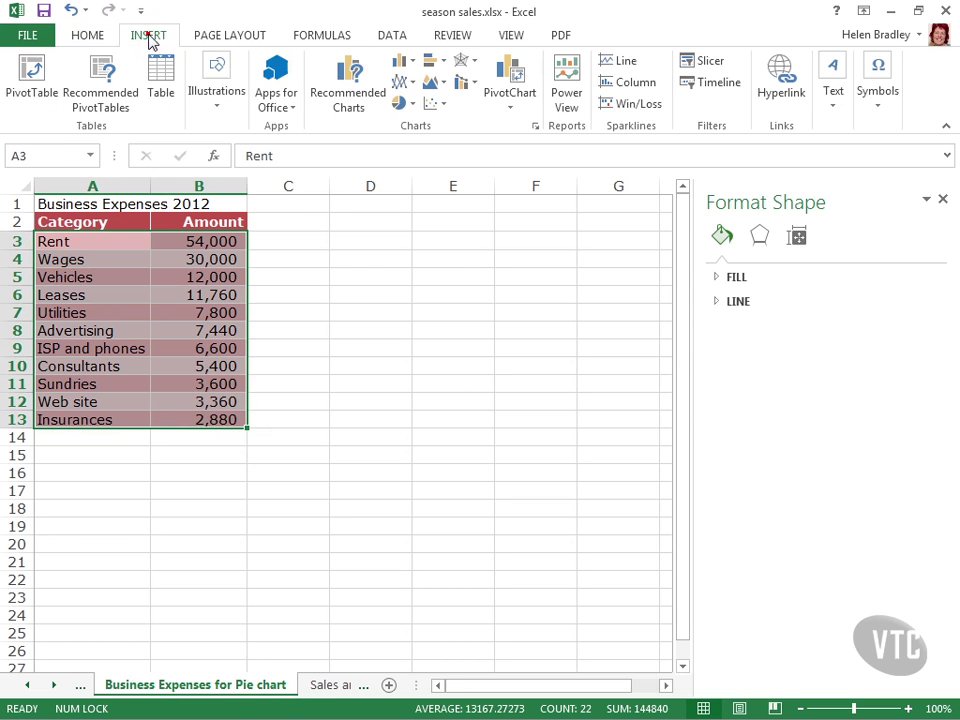
pyautogui.click(403, 104)
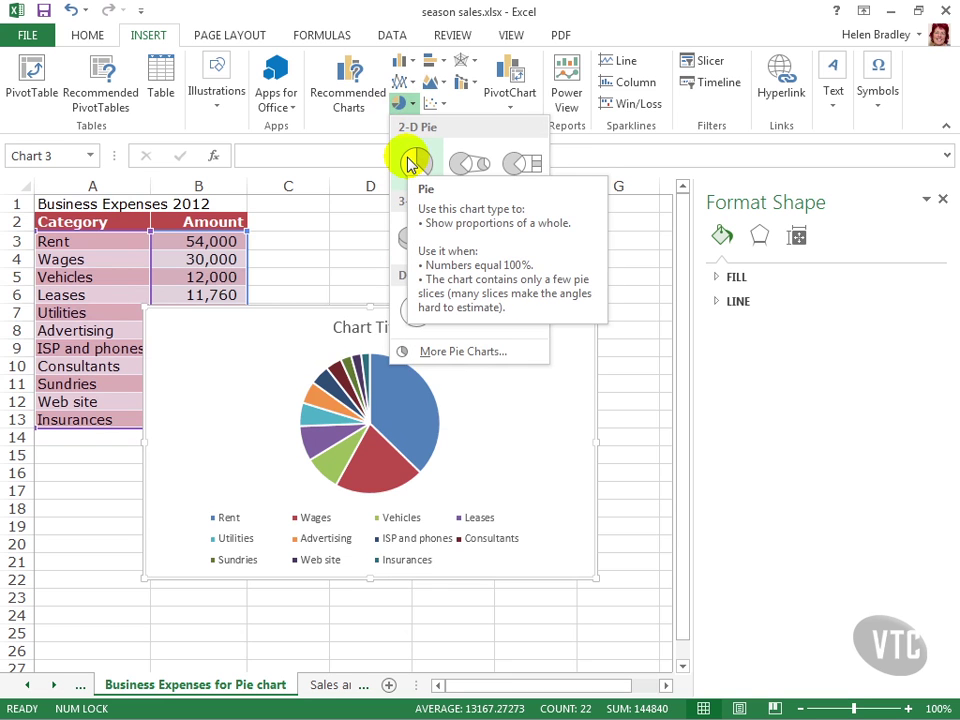
pyautogui.click(521, 170)
# Reposition the expenses chart fully in view, partly over the table, and stretch it to a height of about 3.7 inches.
pyautogui.moveTo(397, 308); pyautogui.dragTo(508, 239)
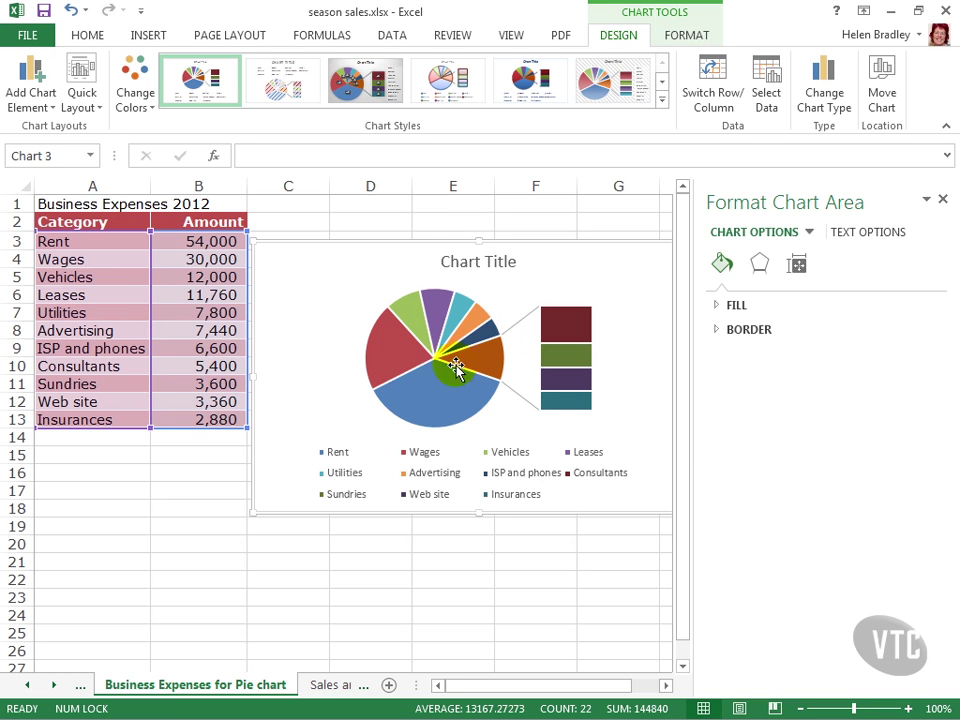
pyautogui.moveTo(489, 362)
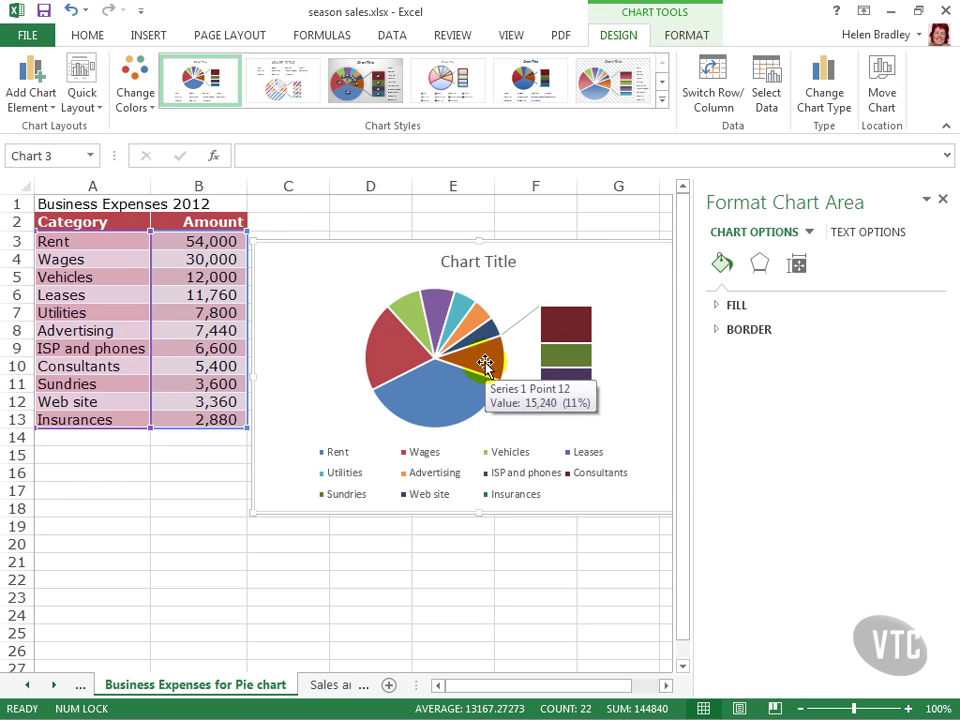
pyautogui.moveTo(497, 242); pyautogui.dragTo(334, 281)
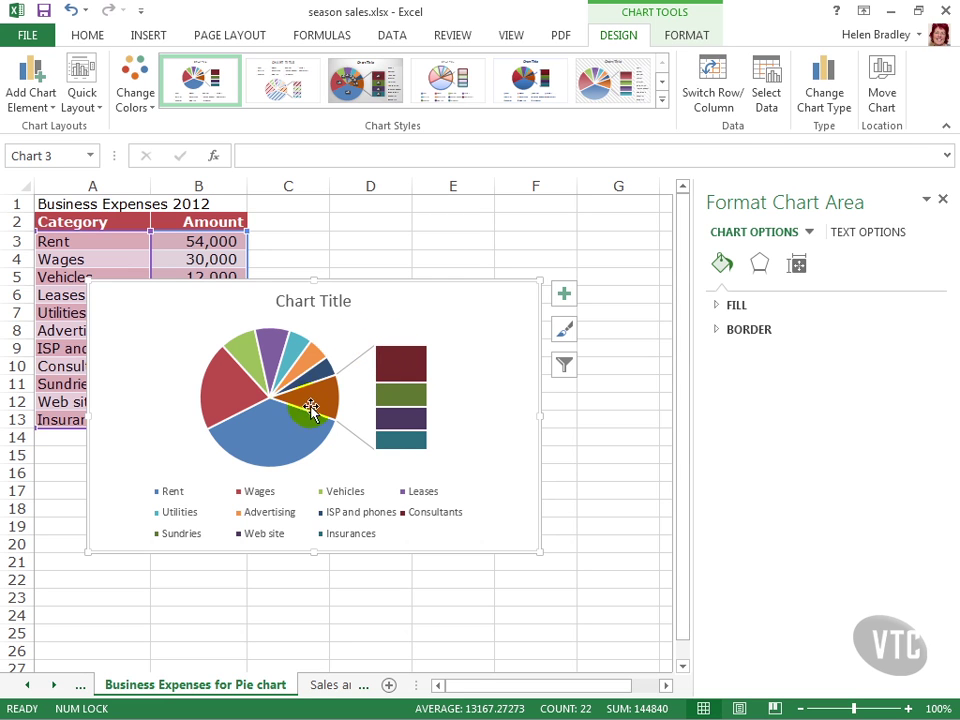
pyautogui.moveTo(321, 410)
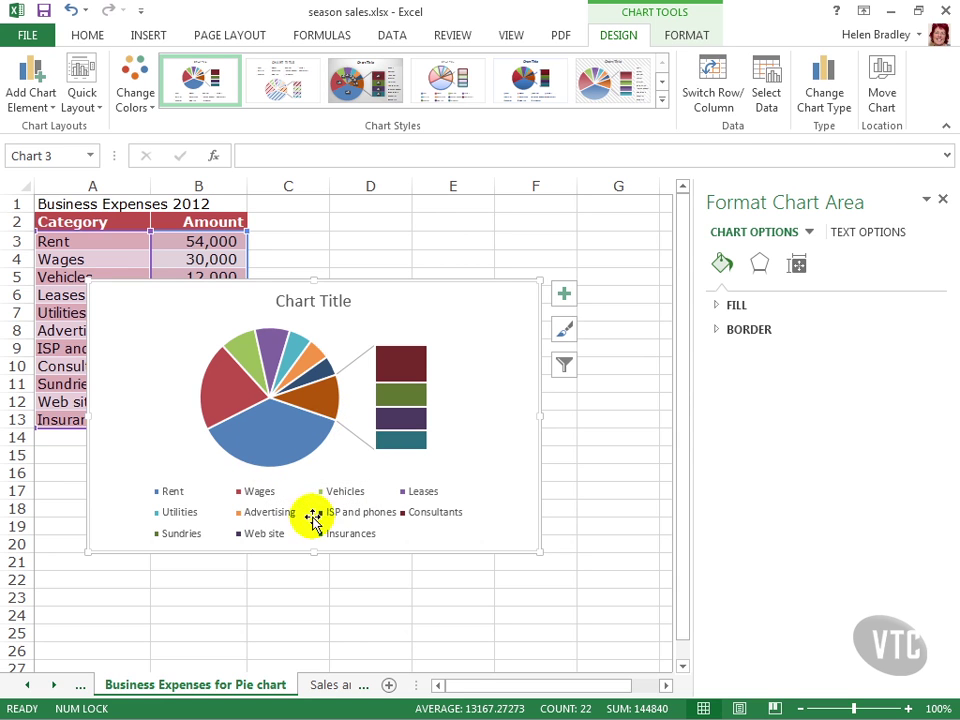
pyautogui.moveTo(312, 556); pyautogui.dragTo(317, 615)
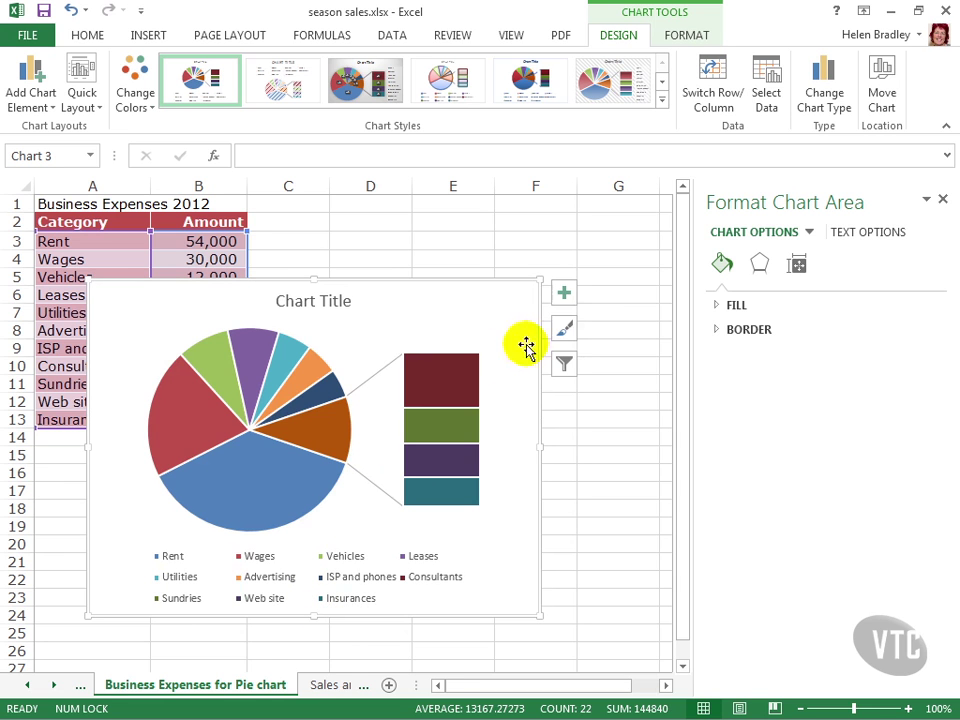
# Add data labels to the expenses chart with the Best Fit position.
pyautogui.click(565, 293)
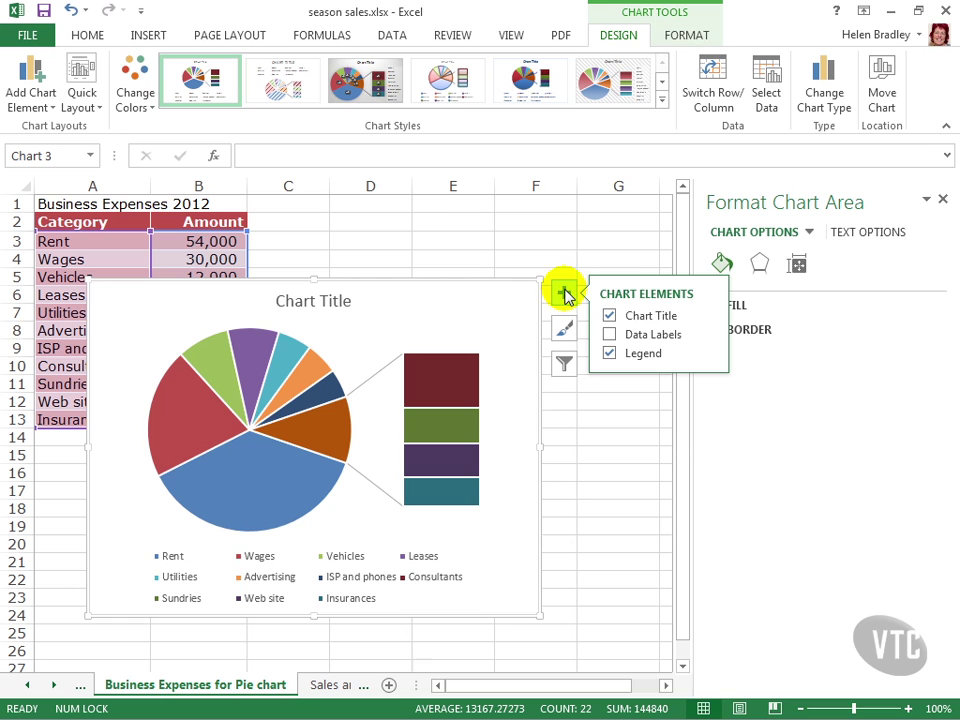
pyautogui.click(609, 335)
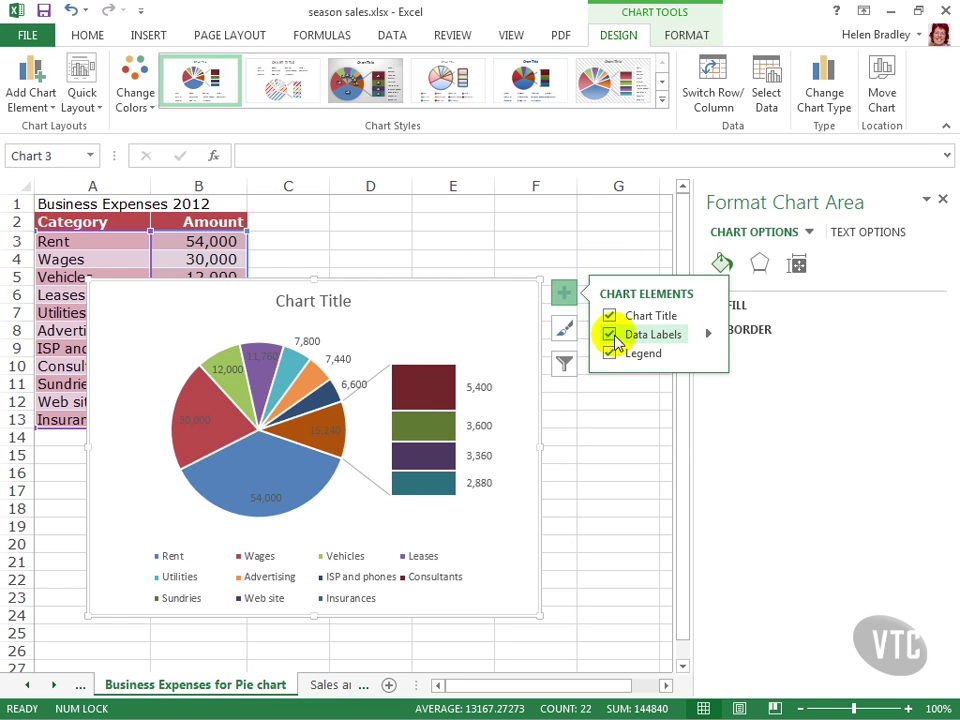
pyautogui.click(710, 335)
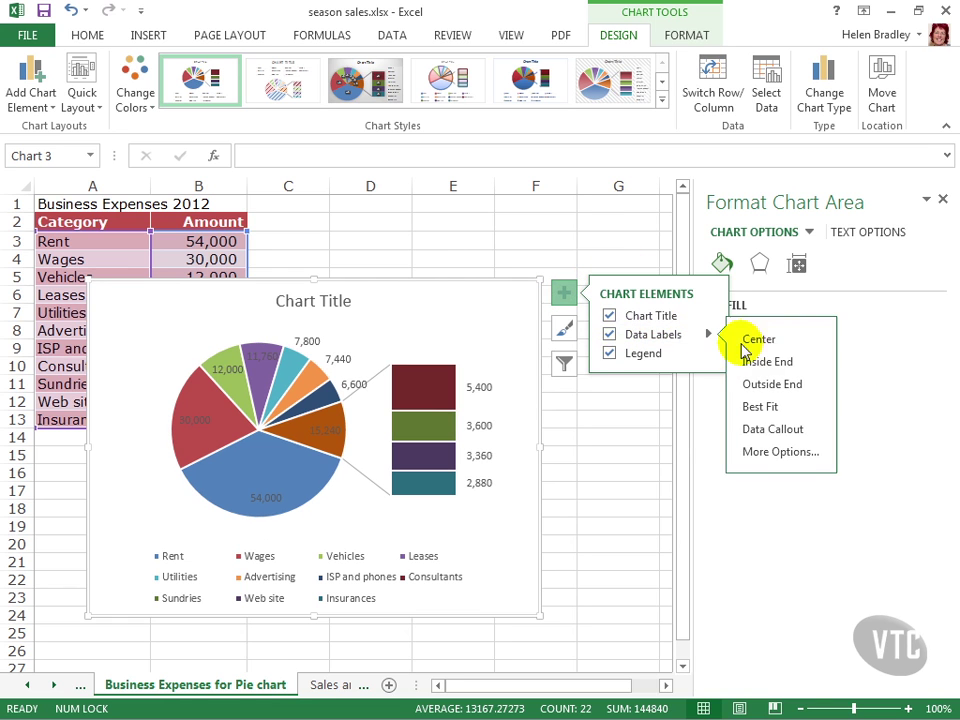
pyautogui.click(756, 407)
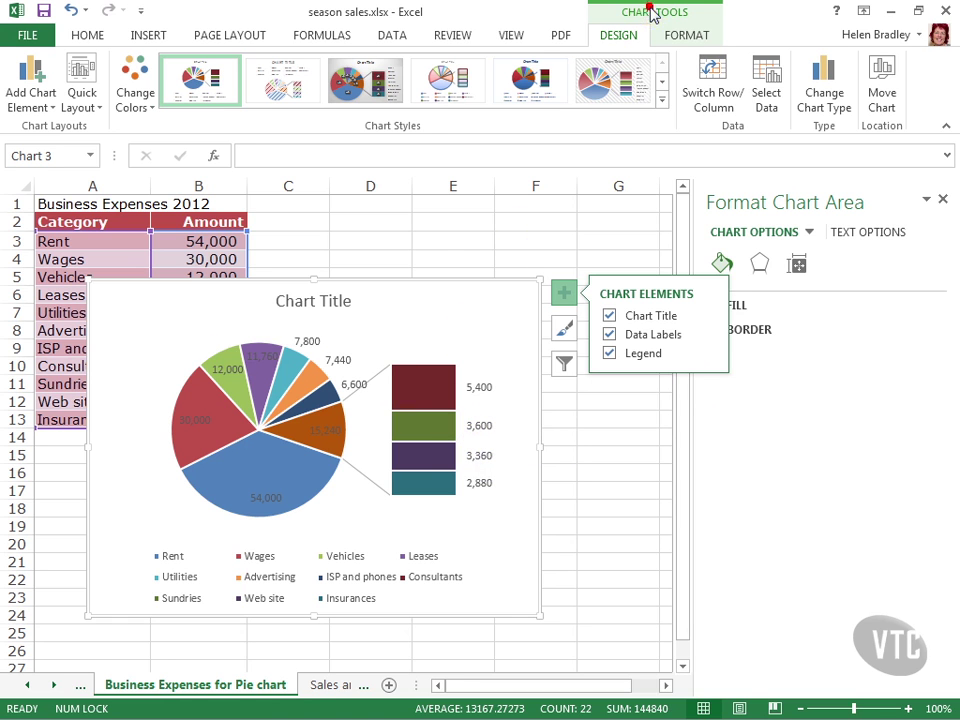
# In the series options for Series 1 of the expenses chart, set the gap width to 111% and the second plot size to 58%.
pyautogui.click(690, 37)
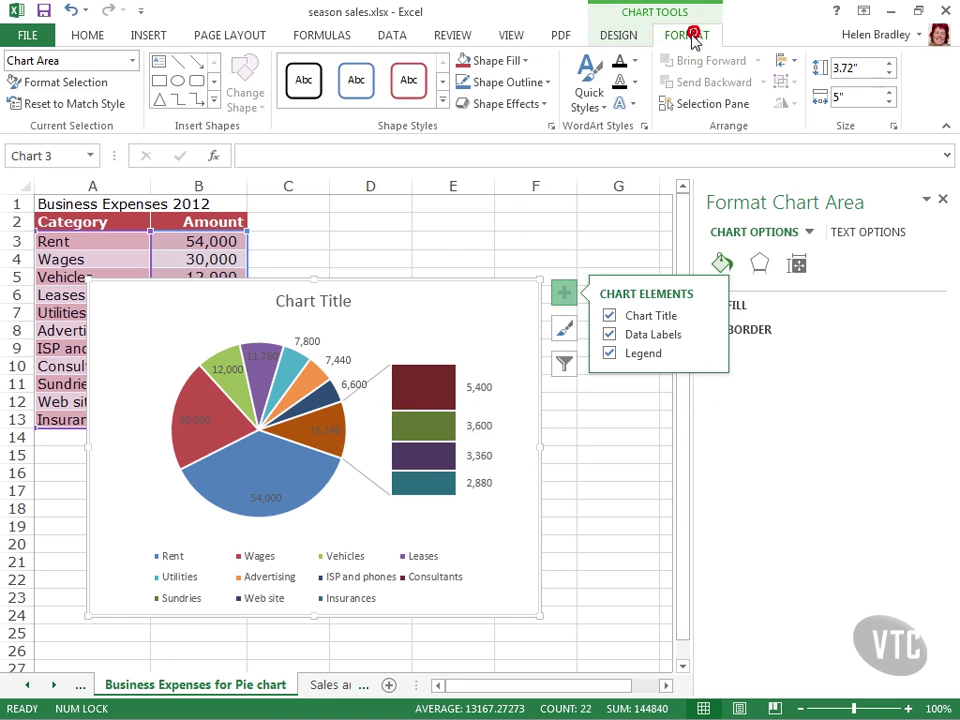
pyautogui.click(131, 61)
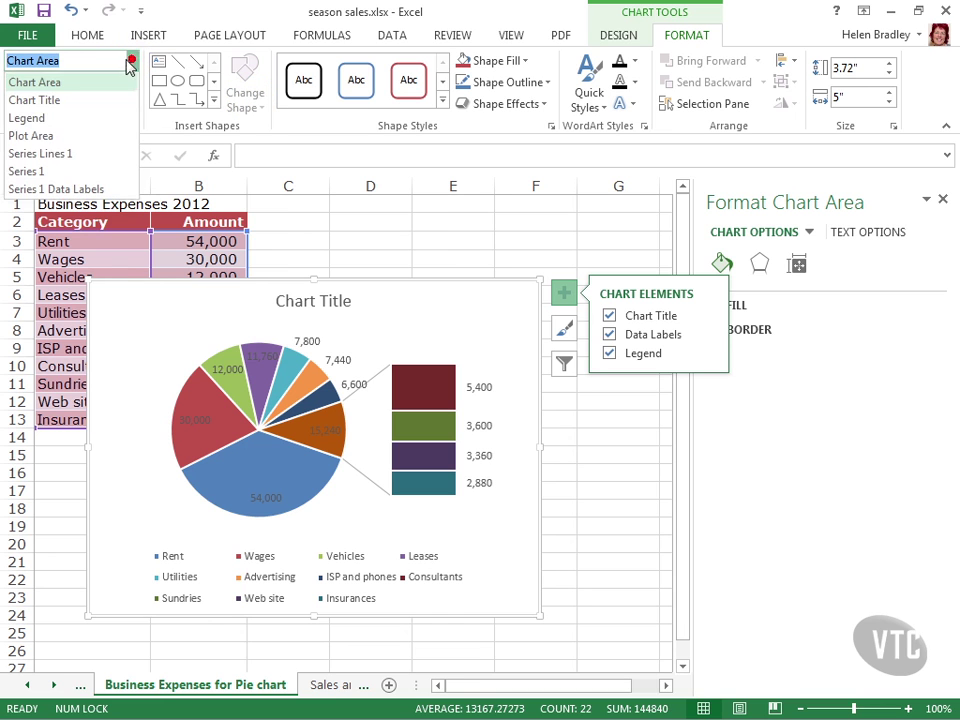
pyautogui.click(24, 171)
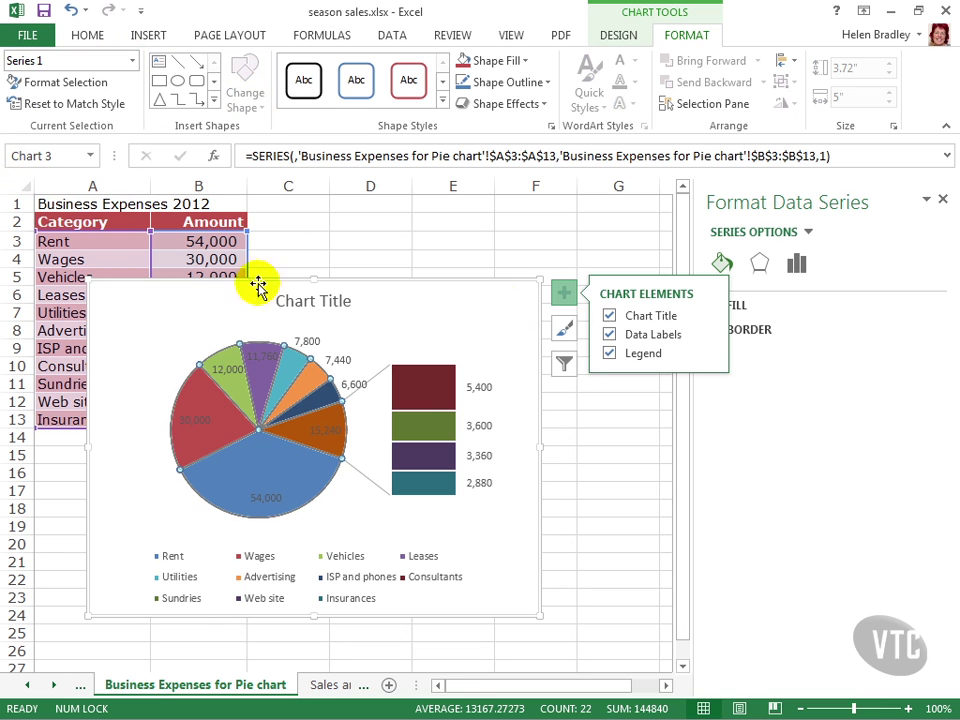
pyautogui.rightClick(296, 386)
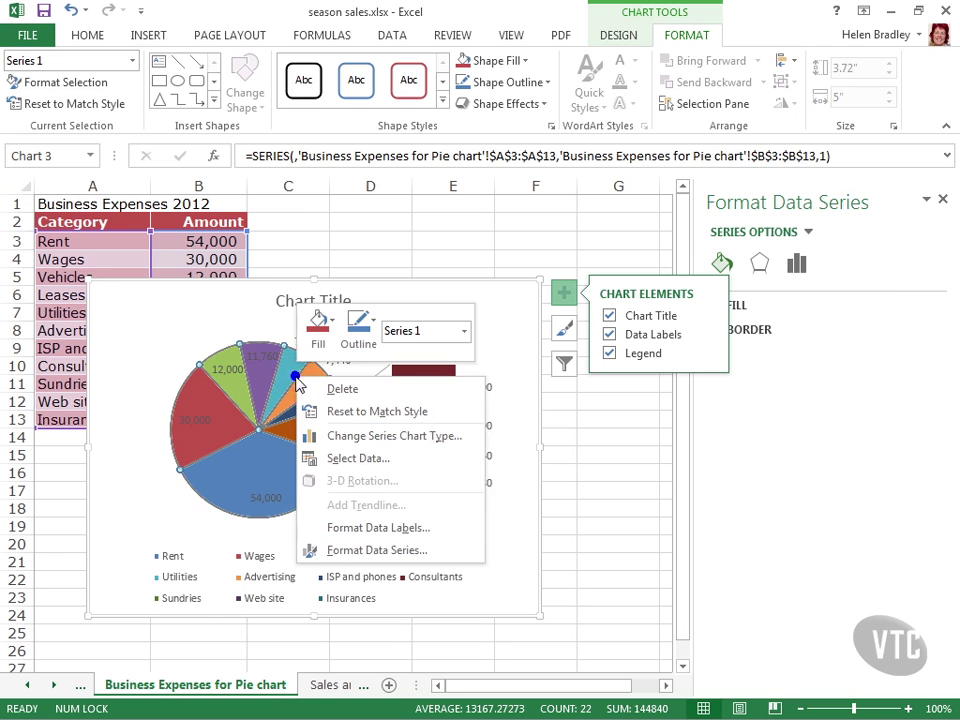
pyautogui.click(404, 553)
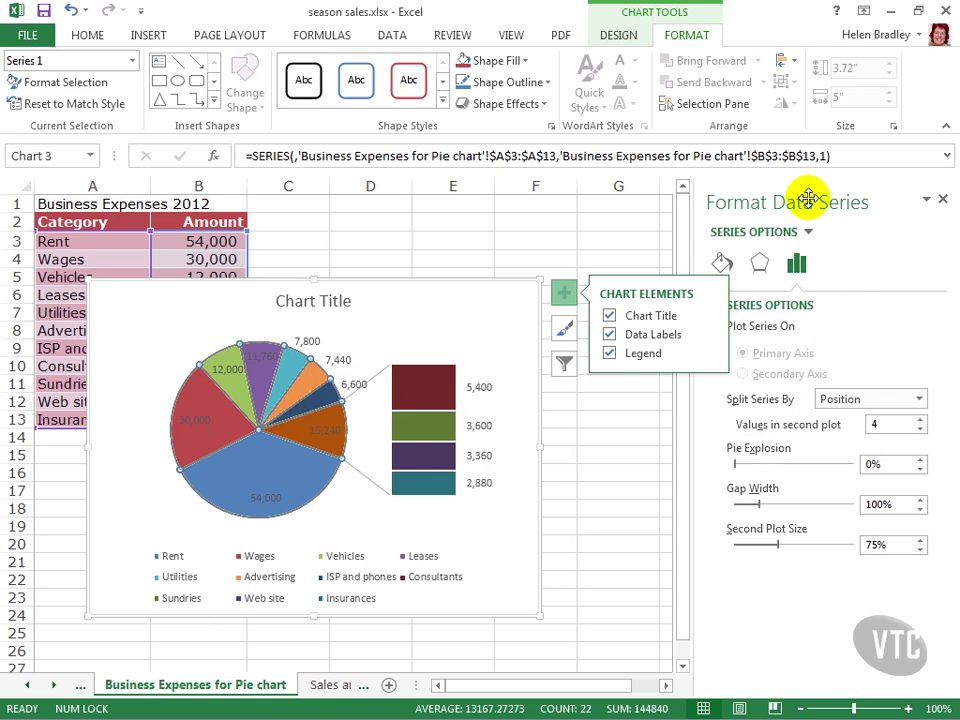
pyautogui.click(563, 292)
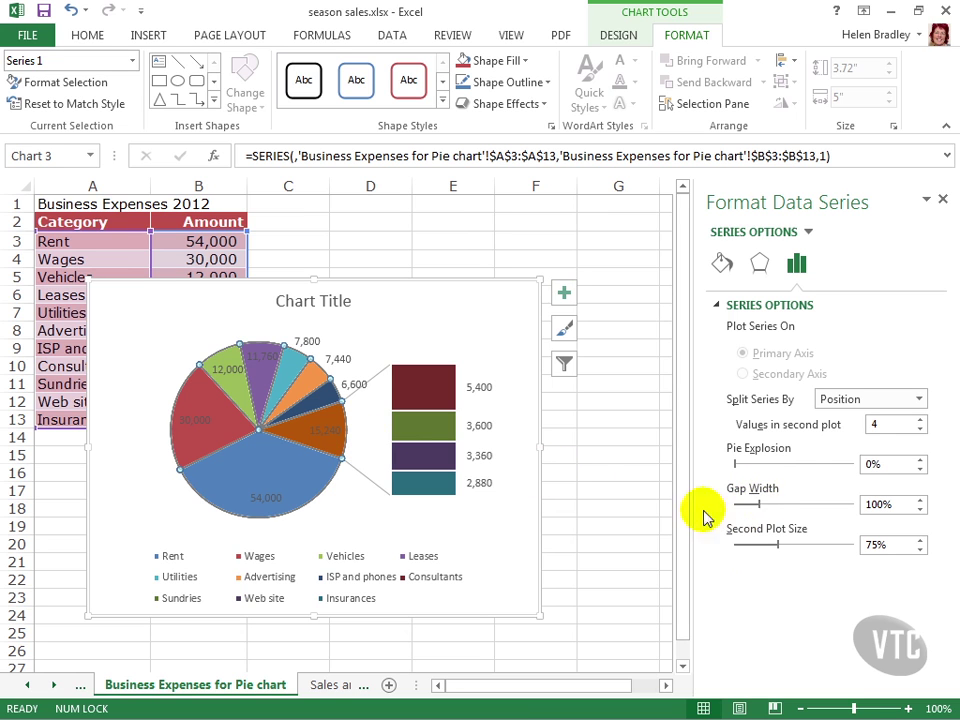
pyautogui.moveTo(760, 510); pyautogui.dragTo(784, 546)
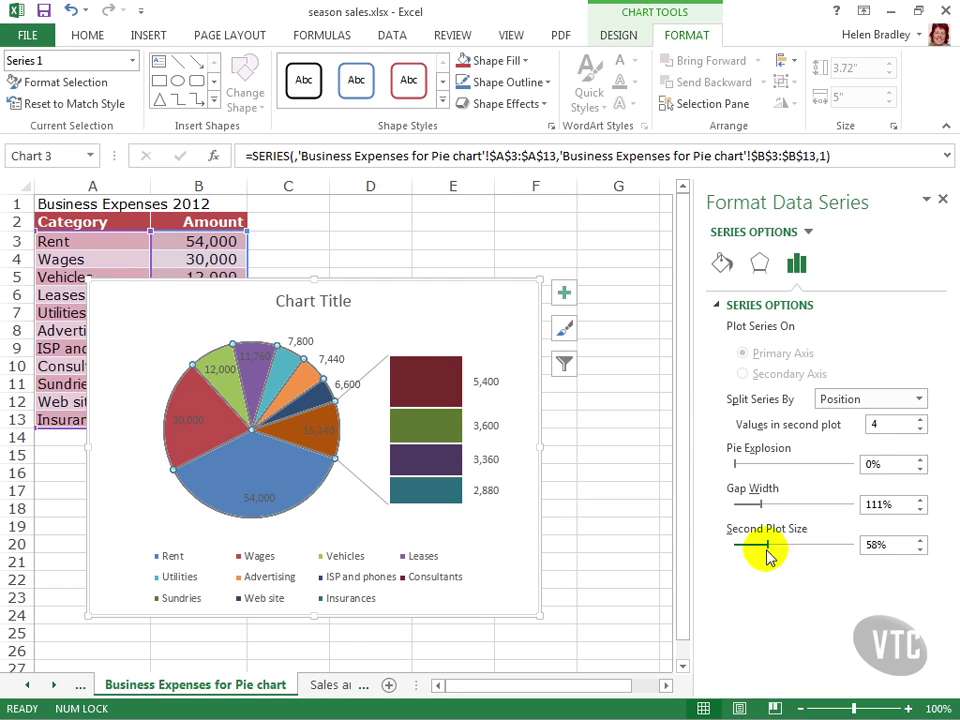
pyautogui.moveTo(767, 557); pyautogui.dragTo(767, 551)
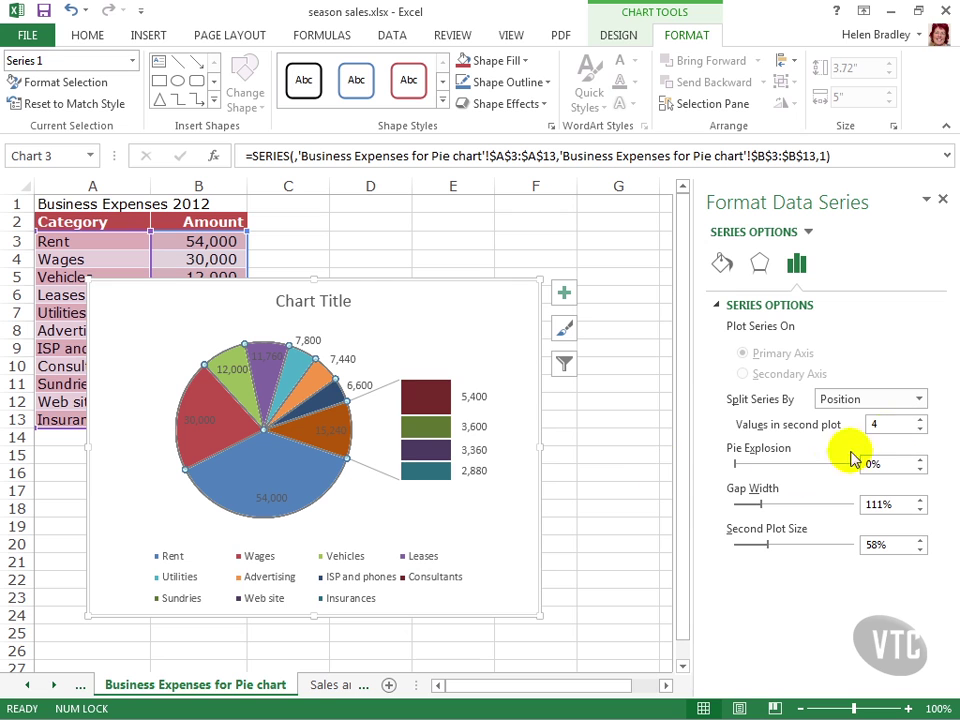
# Try 6 values in the expenses chart's second plot, then reduce the number to 3.
pyautogui.click(919, 419)
pyautogui.click(919, 419)
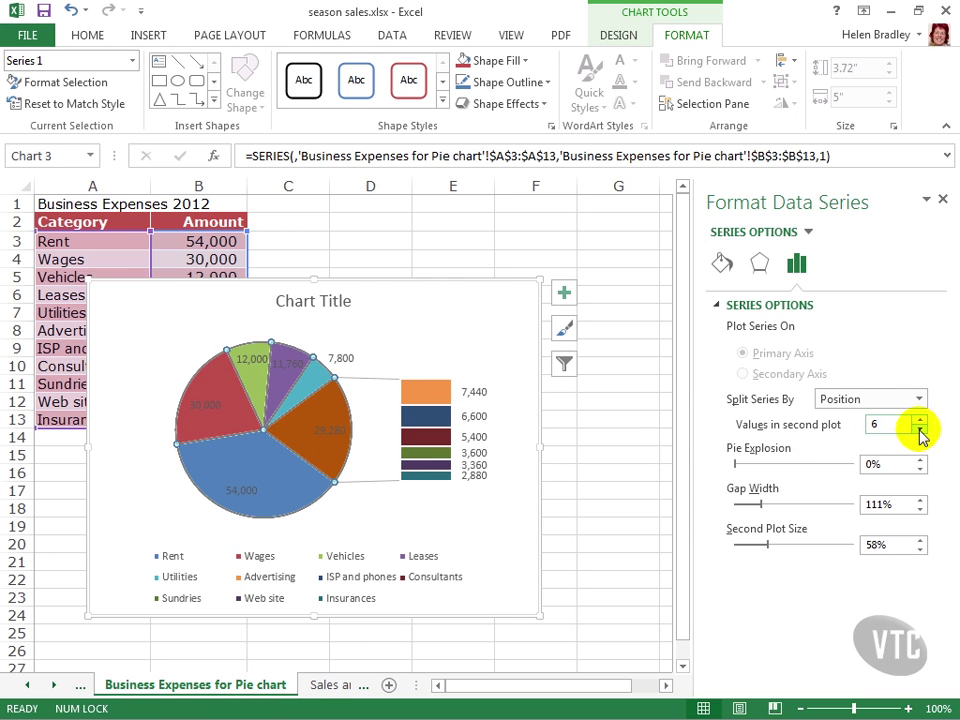
pyautogui.click(919, 431)
pyautogui.click(919, 431)
pyautogui.click(920, 431)
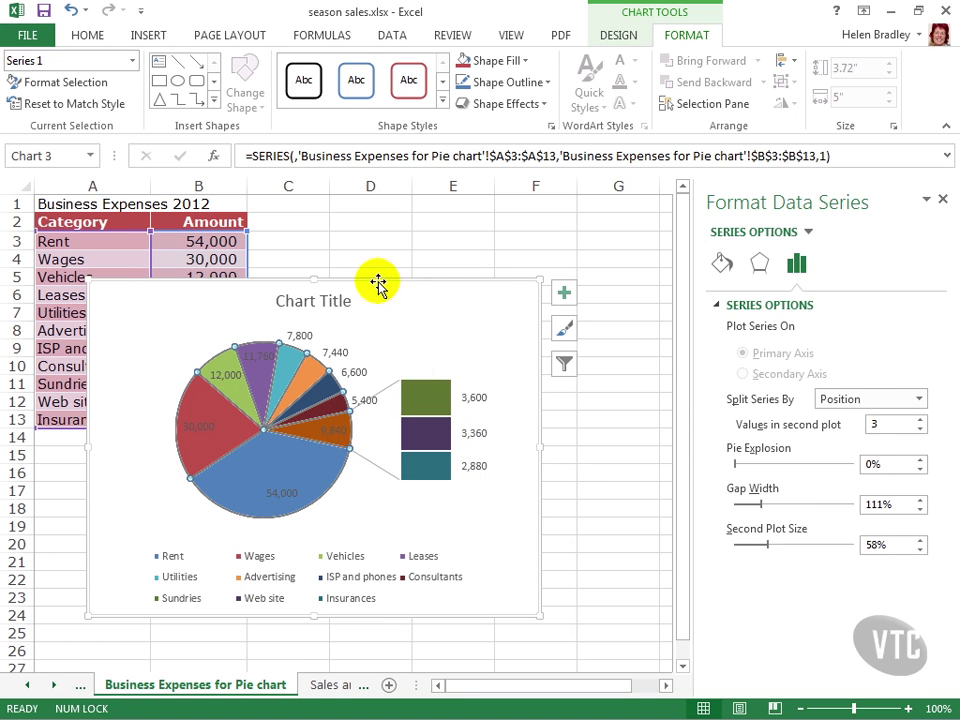
# Preview the available chart styles on the expenses chart and open its list of style and color choices.
pyautogui.click(617, 36)
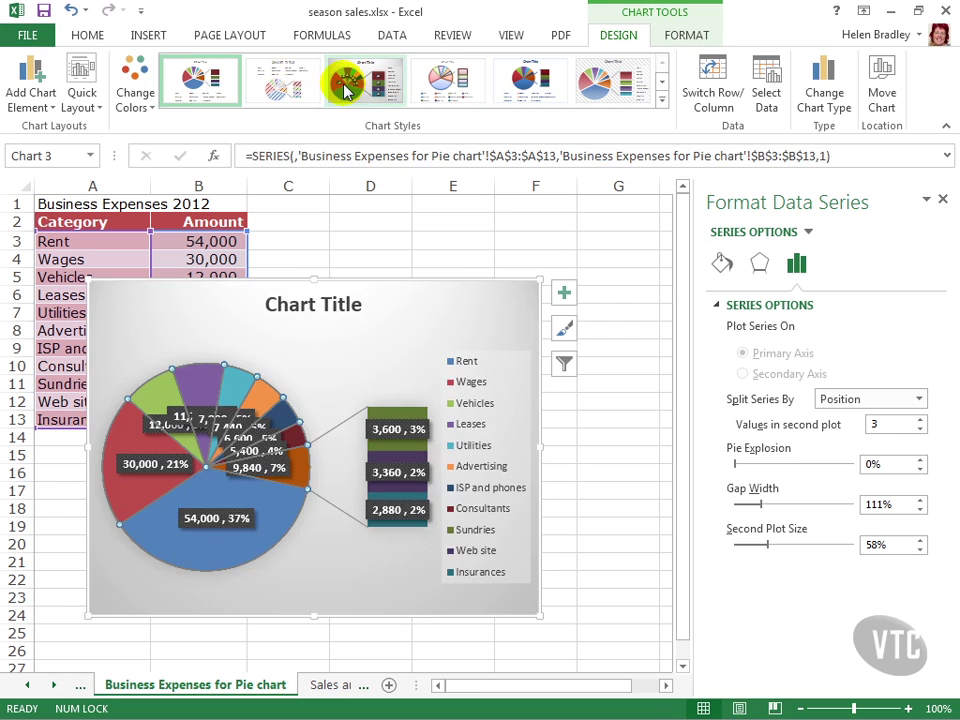
pyautogui.click(563, 330)
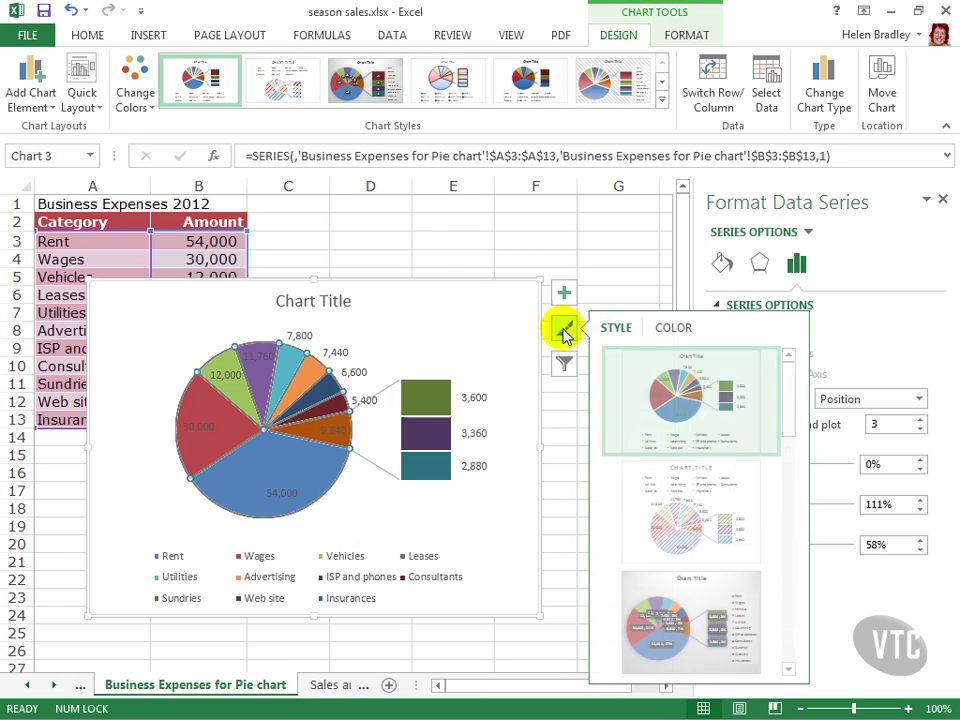